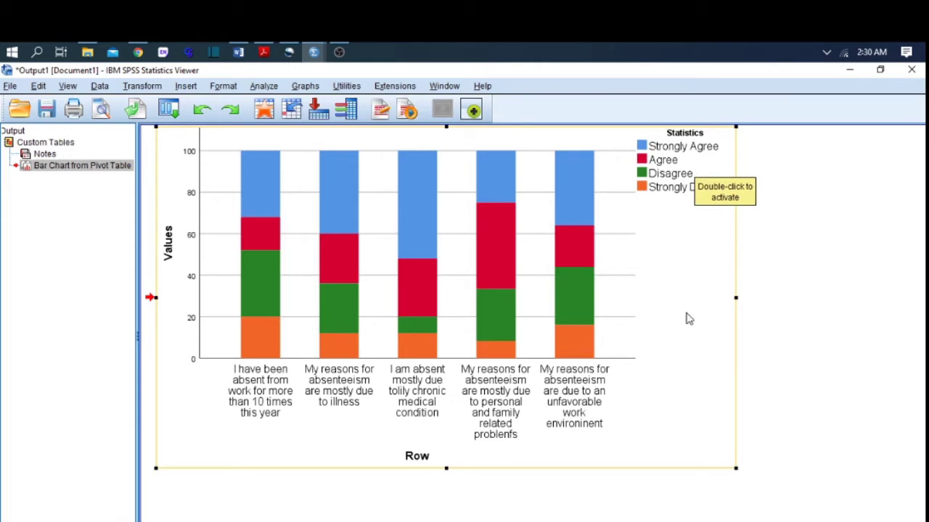
Step: Bring up the Tutorial MBT.sav data set and widen the NurseCategory column so that its name fits on one line
click(313, 52)
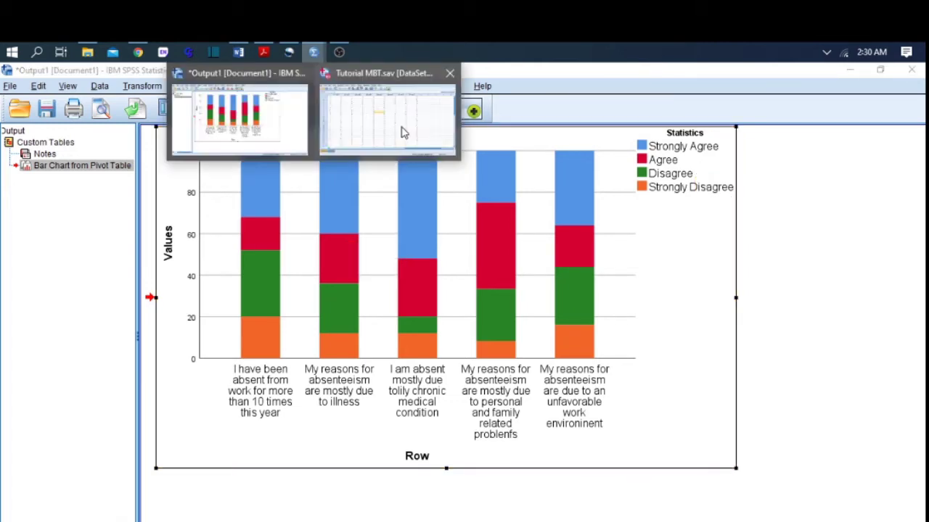
click(404, 133)
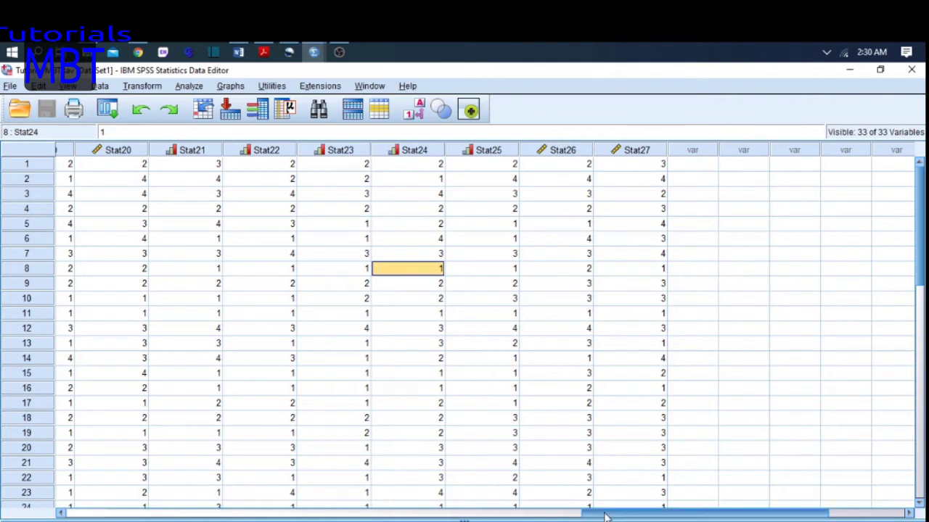
drag(606, 517, 181, 512)
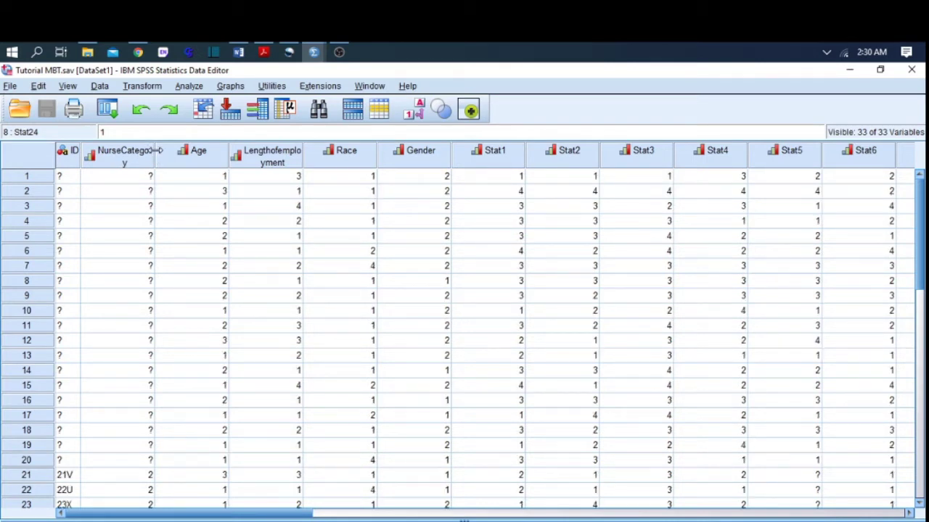
drag(155, 150, 167, 150)
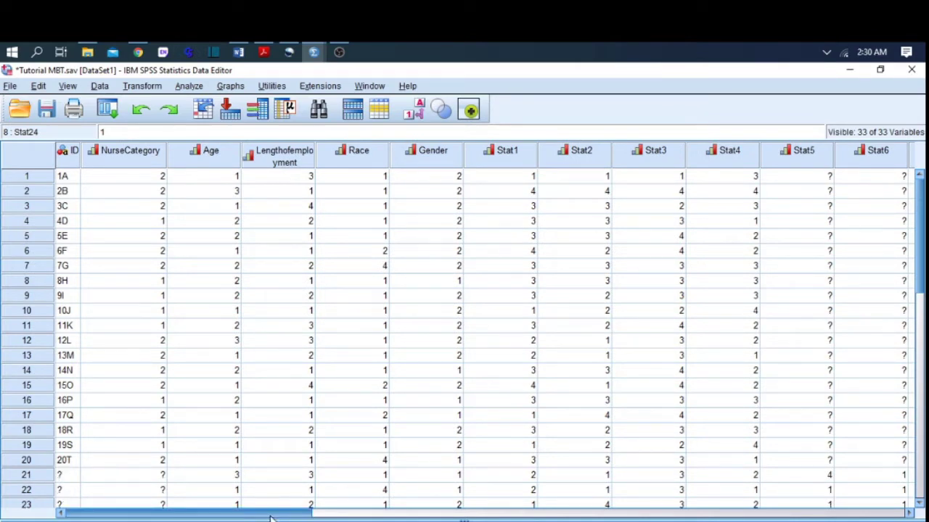
drag(270, 517, 414, 517)
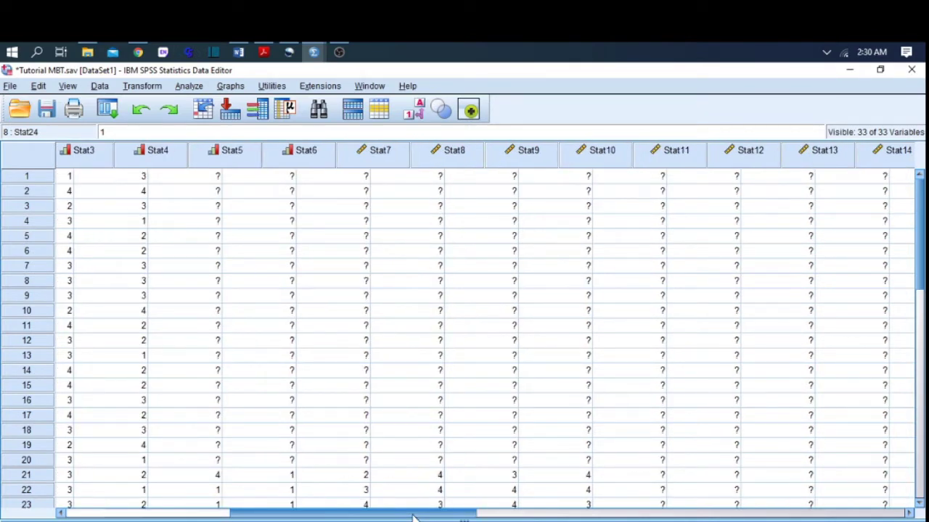
drag(413, 517, 654, 517)
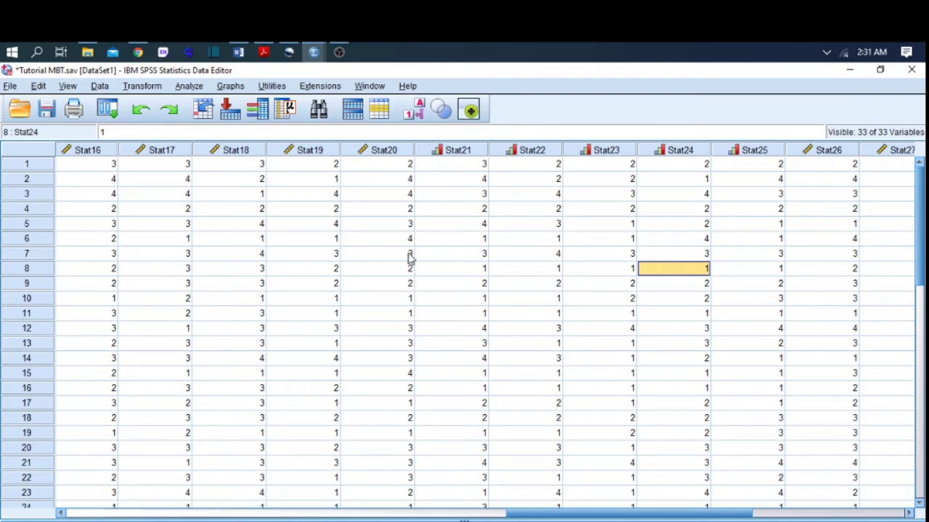
Step: Show value labels in place of the numeric codes and examine the Stat24 responses of the first seven cases
click(414, 108)
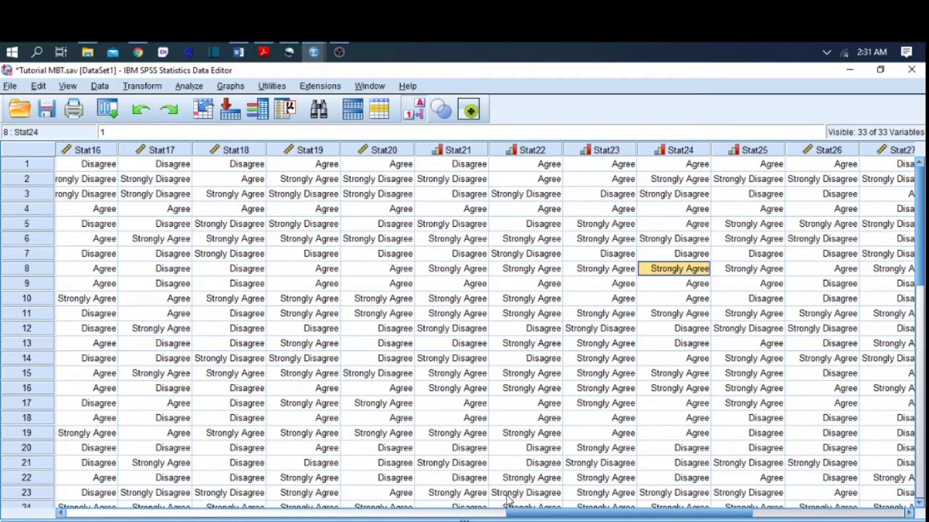
drag(522, 515, 572, 502)
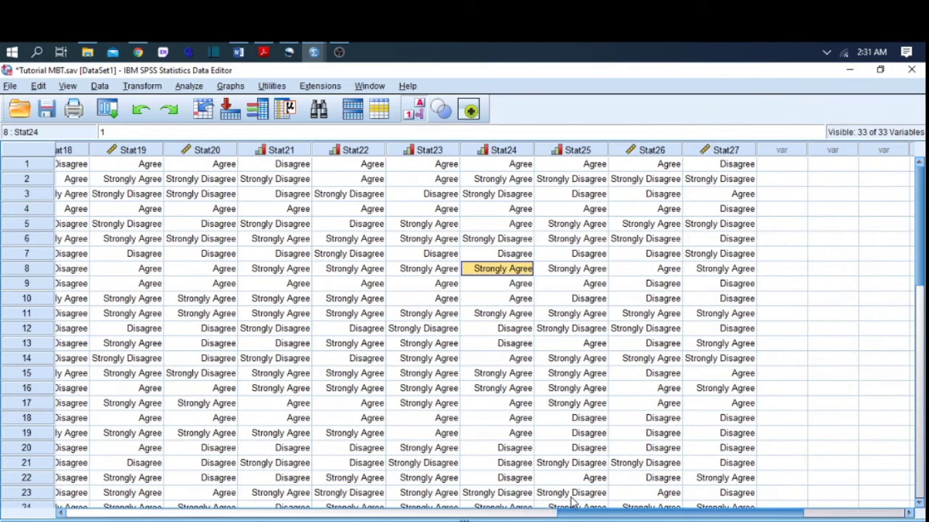
click(511, 166)
drag(509, 176, 526, 267)
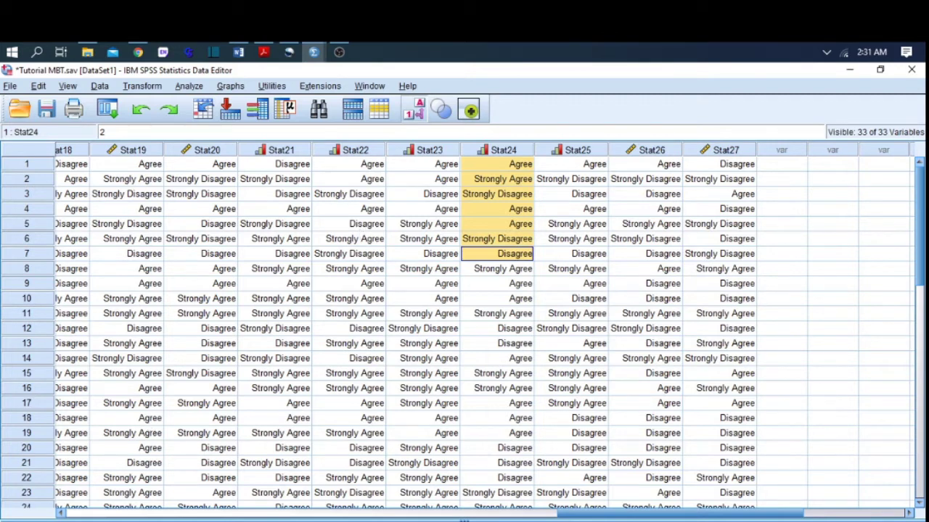
Step: Open the variable definitions and temporarily widen the Label column to read the statements of Stat1 to Stat6
key(ctrl+t)
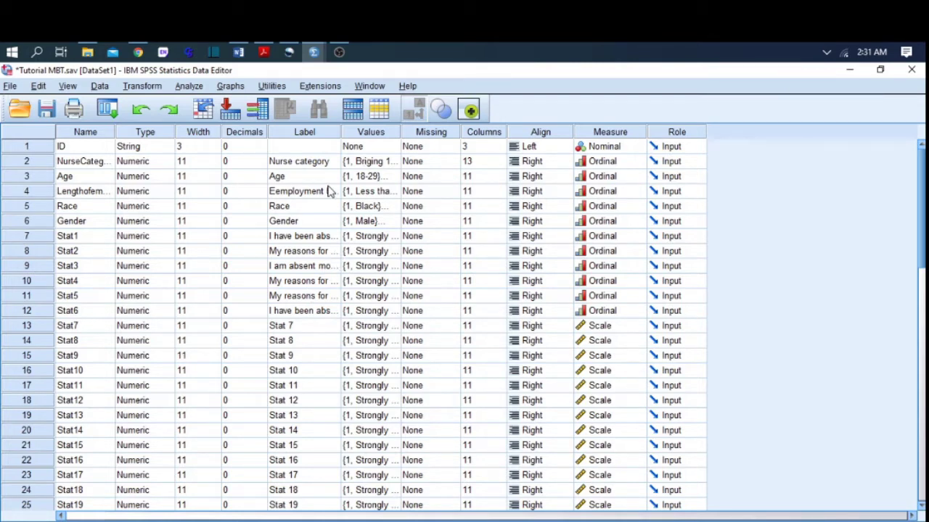
drag(314, 238, 303, 310)
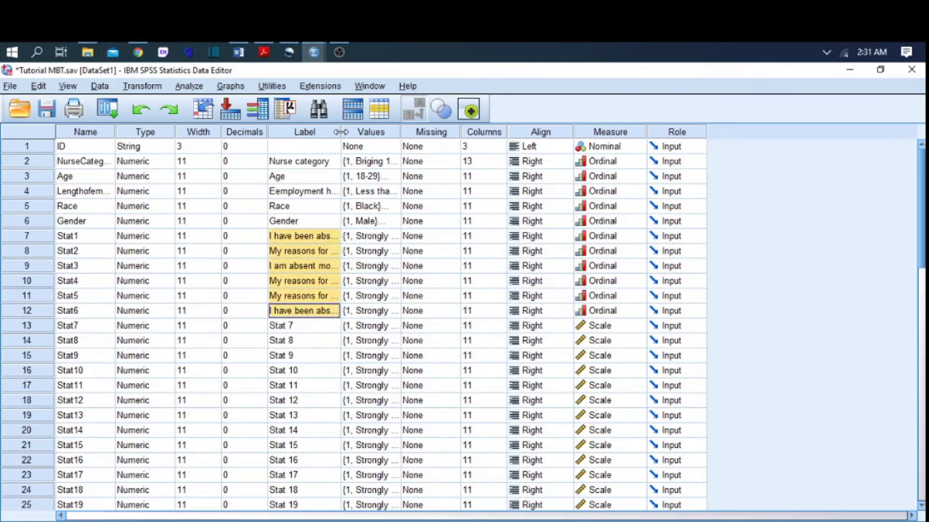
drag(340, 132, 498, 137)
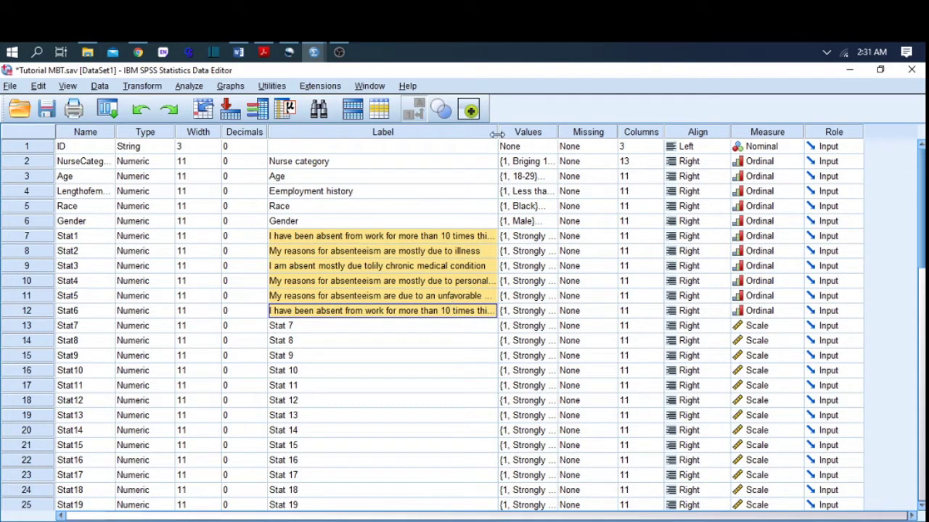
drag(496, 133, 370, 135)
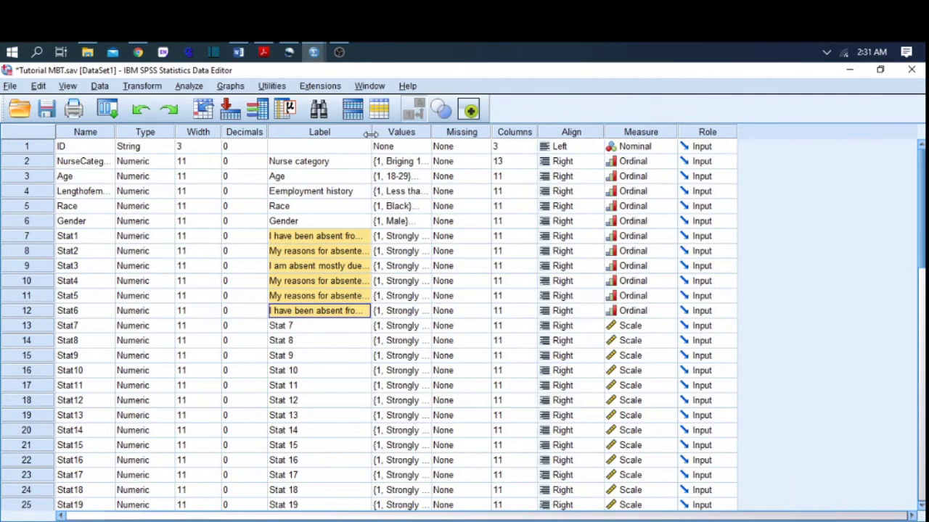
Step: Open the value labels of Stat1, examine the codes for the agreement scale and close them again
double_click(427, 238)
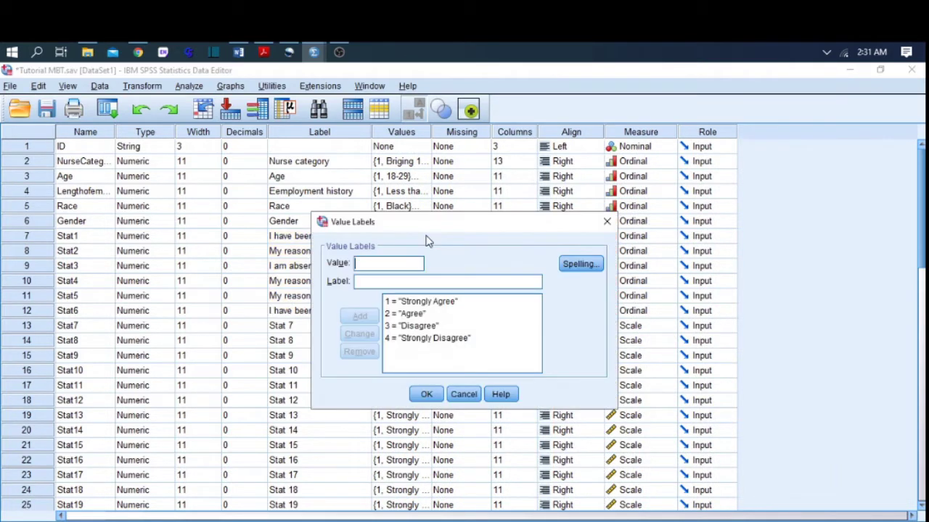
click(392, 306)
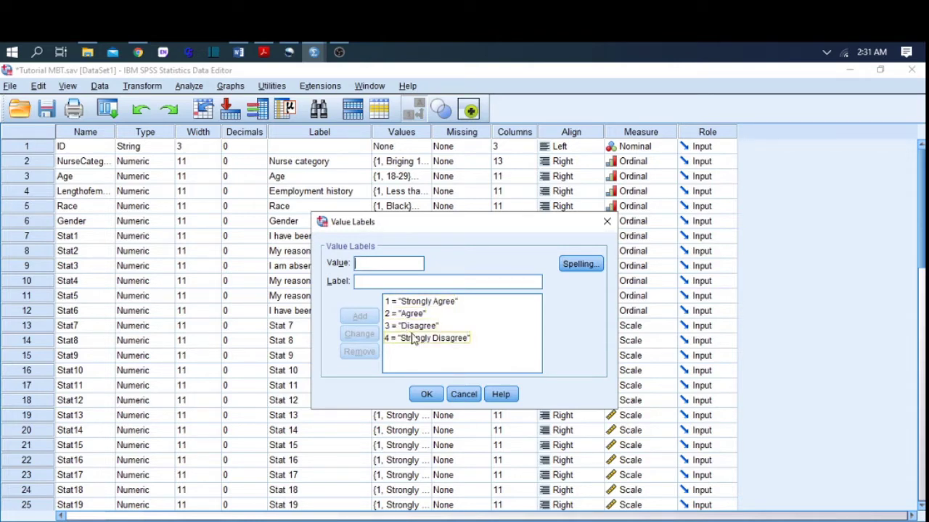
click(363, 263)
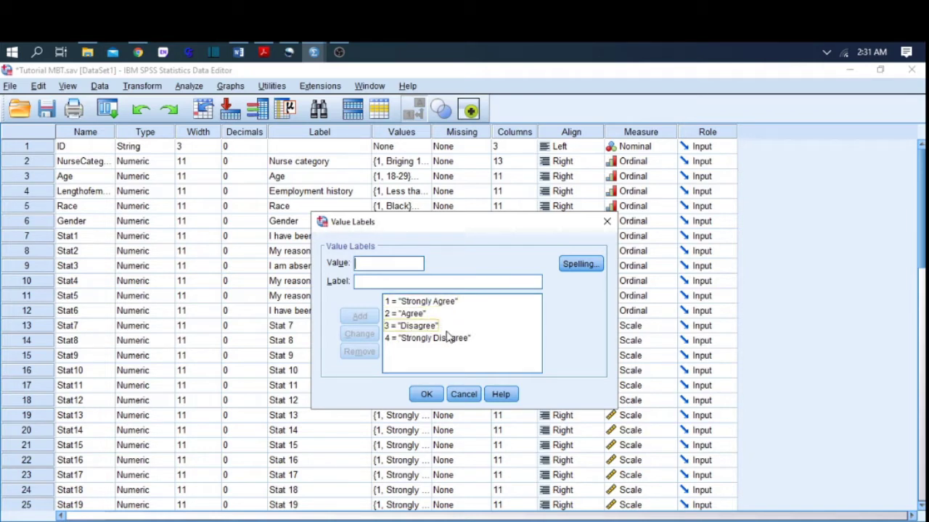
click(433, 398)
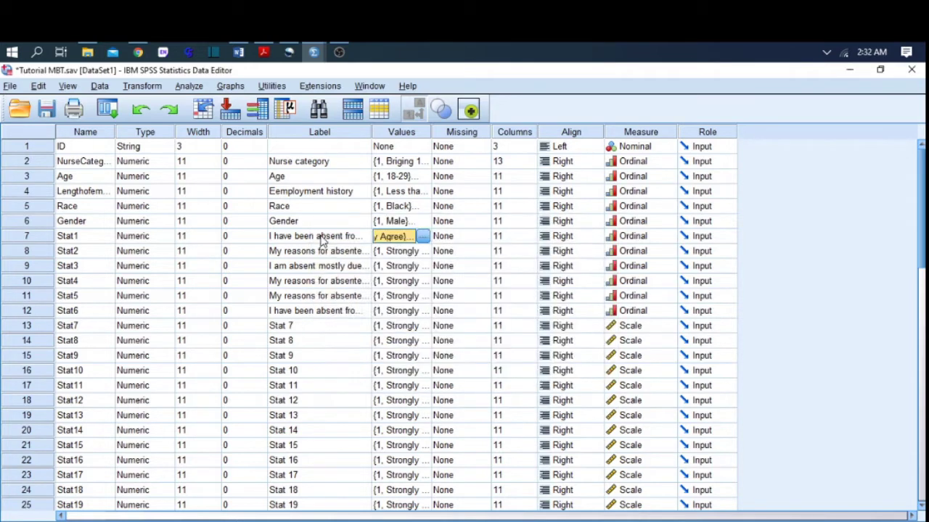
Step: Review the labels and measurement levels of the Stat1 to Stat7 variables, choosing Ordinal as the measure for Stat1
drag(321, 239, 363, 311)
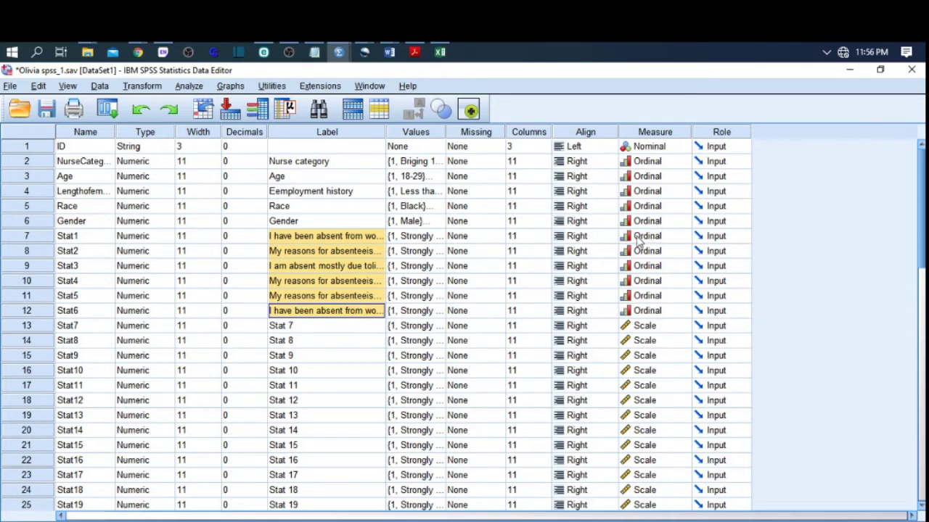
click(660, 238)
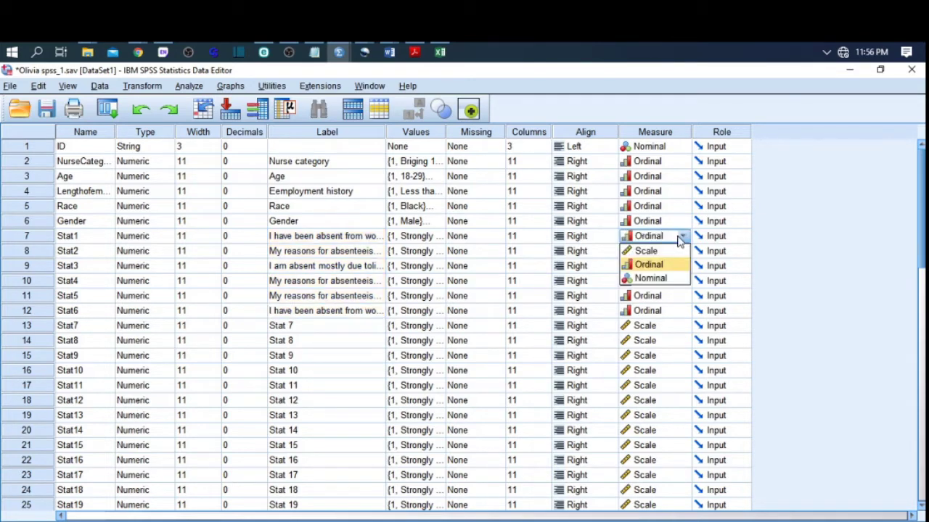
click(653, 265)
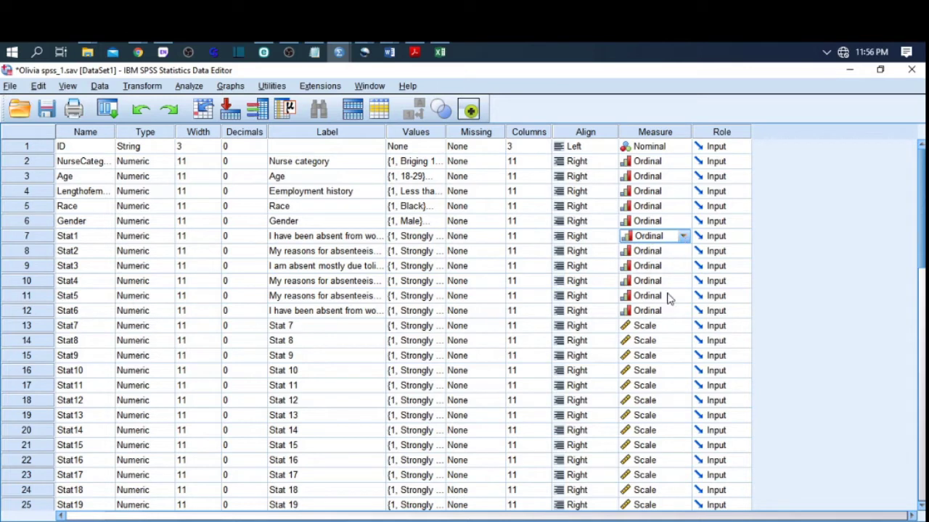
drag(662, 311, 668, 253)
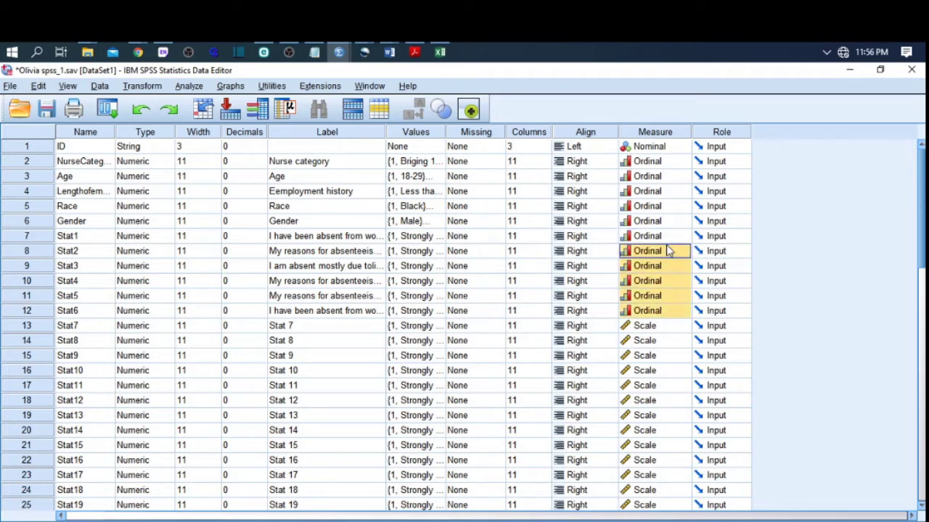
double_click(660, 328)
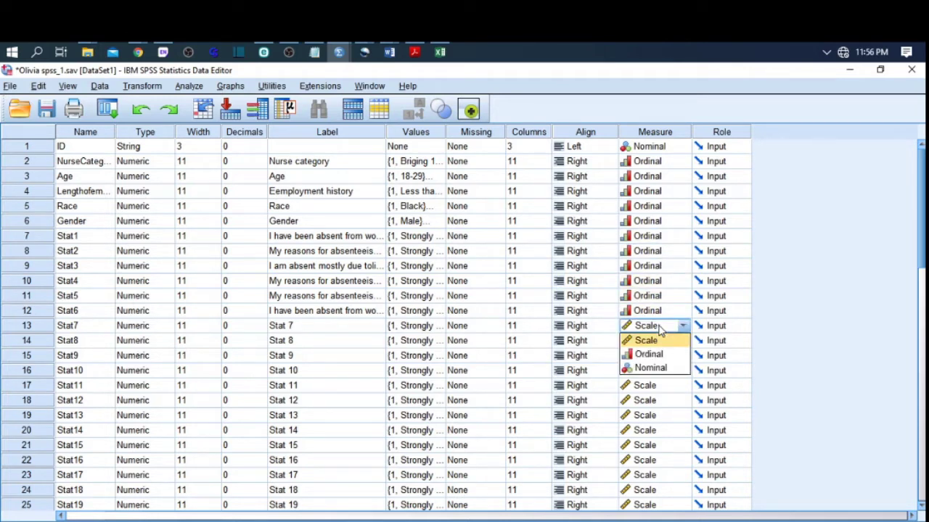
click(659, 328)
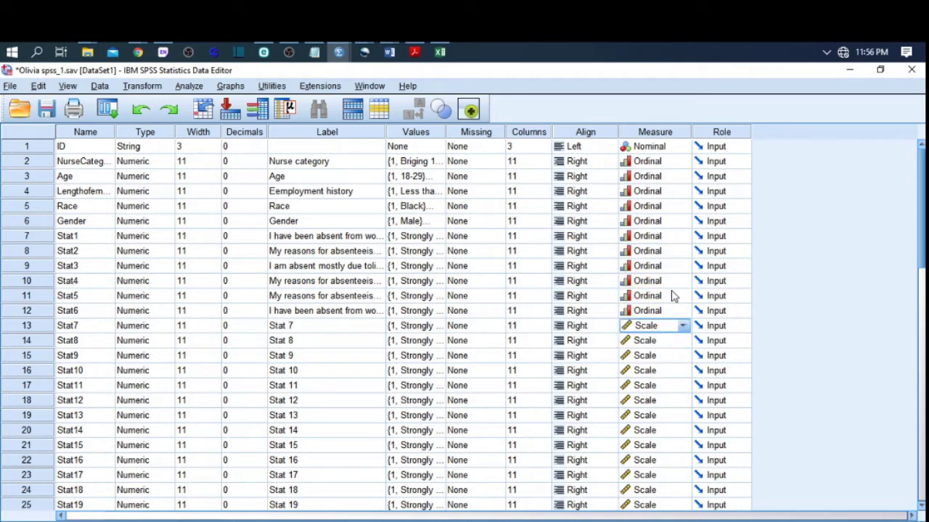
double_click(647, 235)
drag(648, 236, 646, 301)
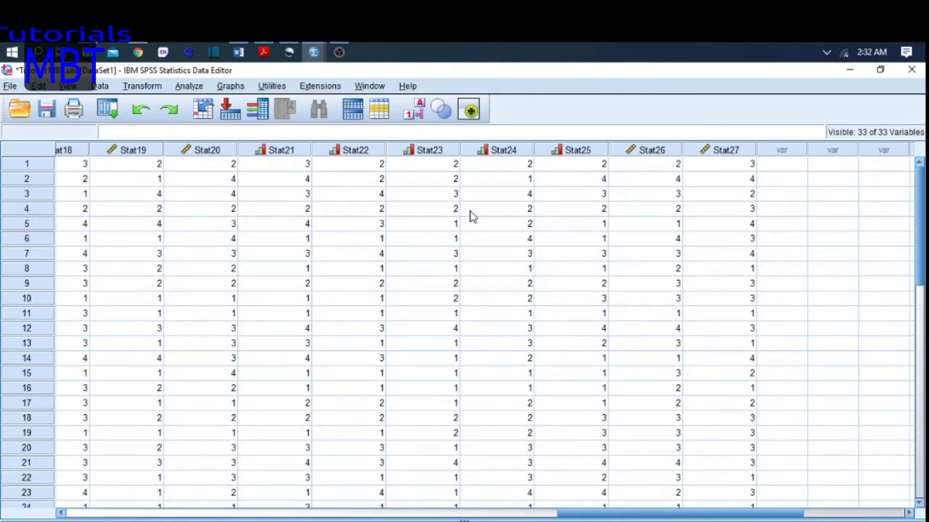
Step: Start a custom table for the data set and reset all of its previous settings
click(188, 87)
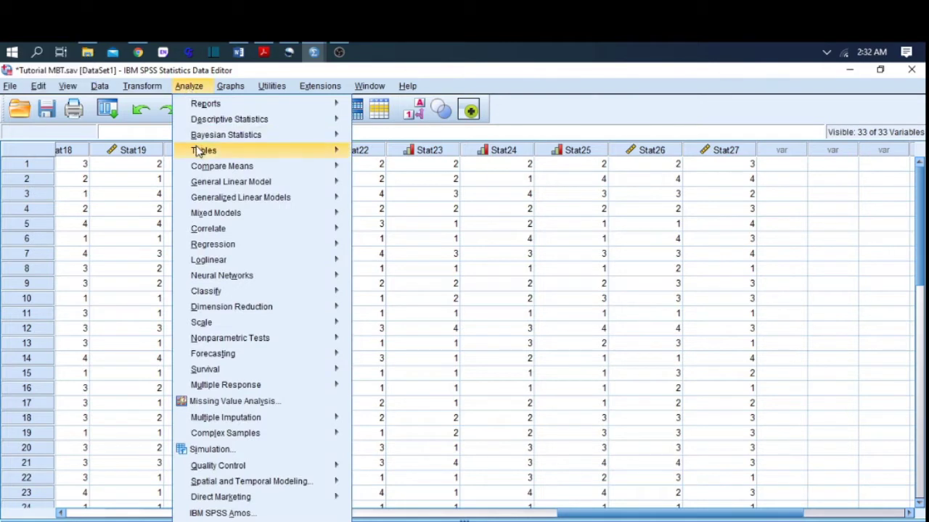
mouse_move(201, 152)
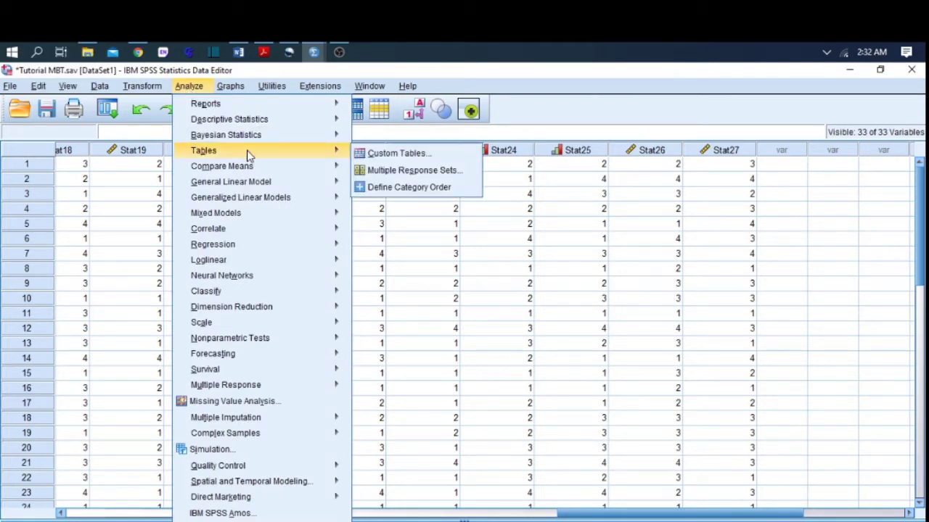
click(392, 154)
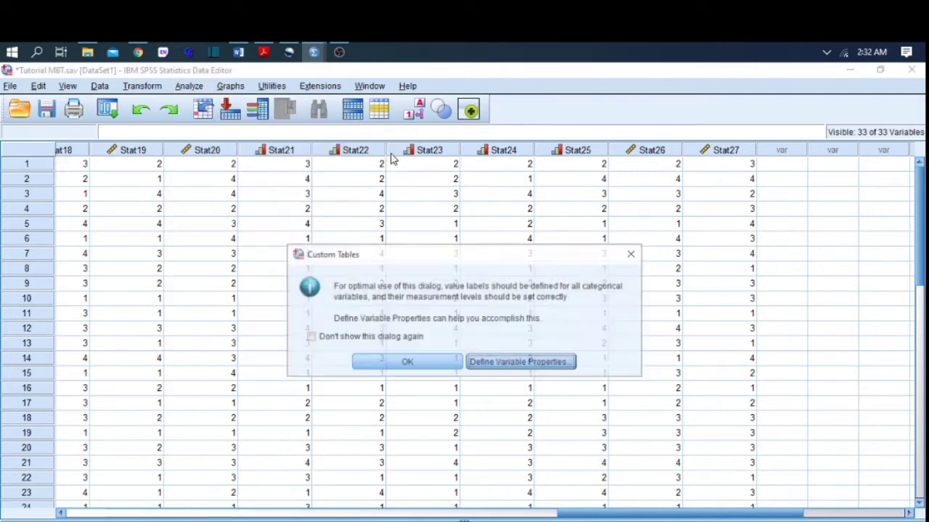
click(425, 370)
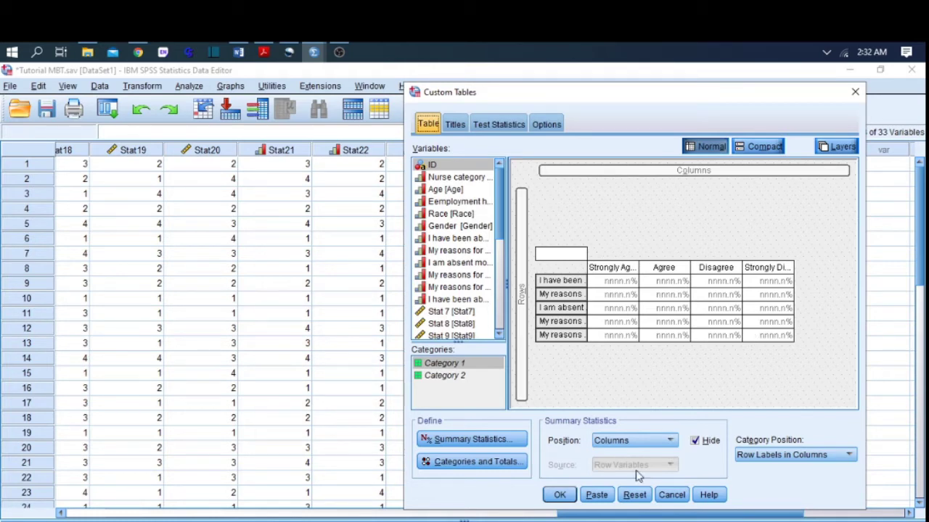
click(634, 495)
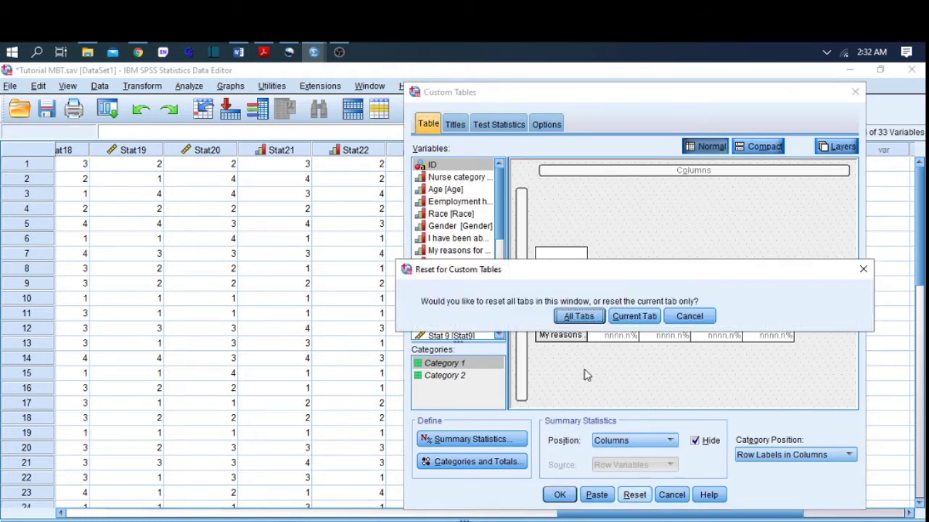
click(583, 317)
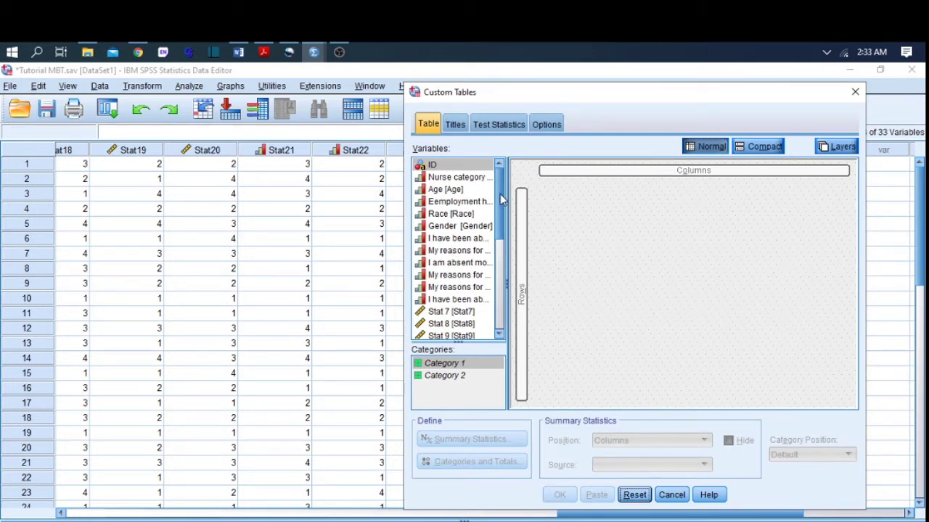
Step: Place the five ordinal absenteeism statements listed after Stat 20 in the table rows and set the category position to Row Labels in Columns
drag(500, 200, 510, 294)
click(444, 262)
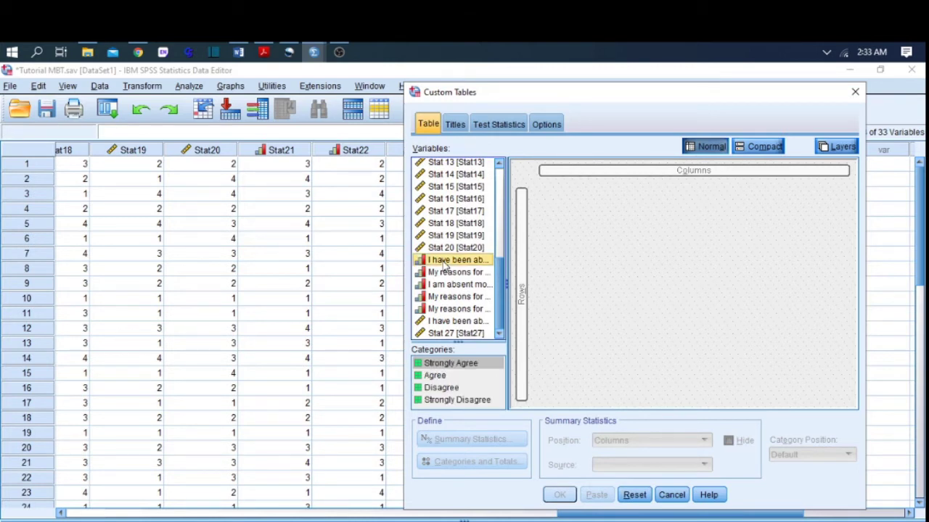
shift+click(451, 311)
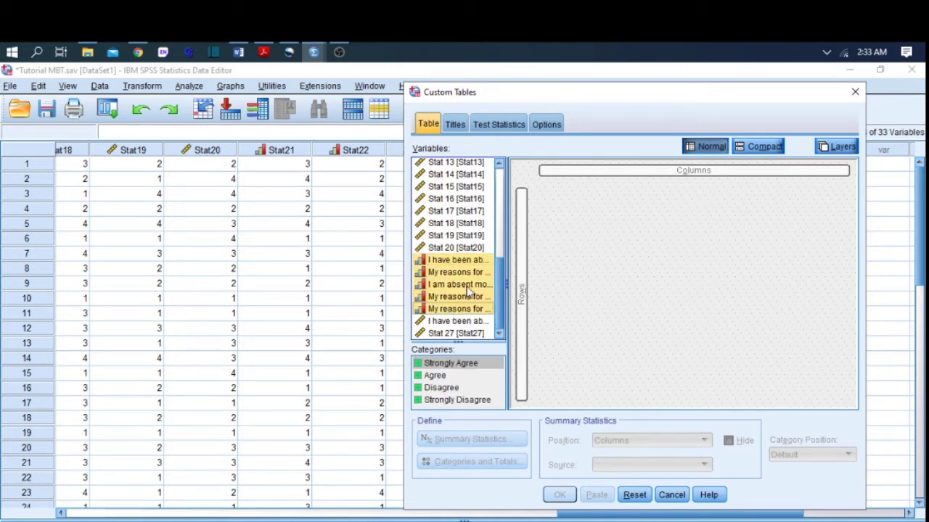
drag(439, 258, 530, 200)
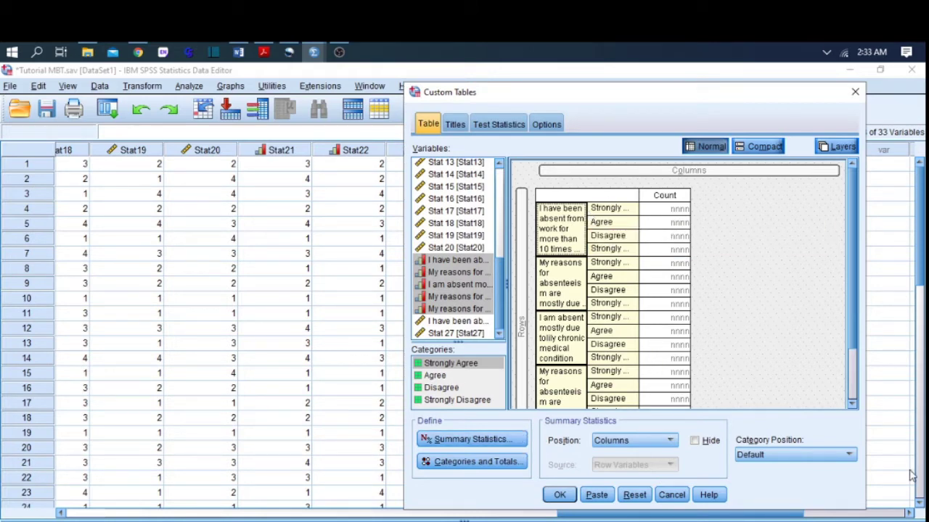
click(850, 456)
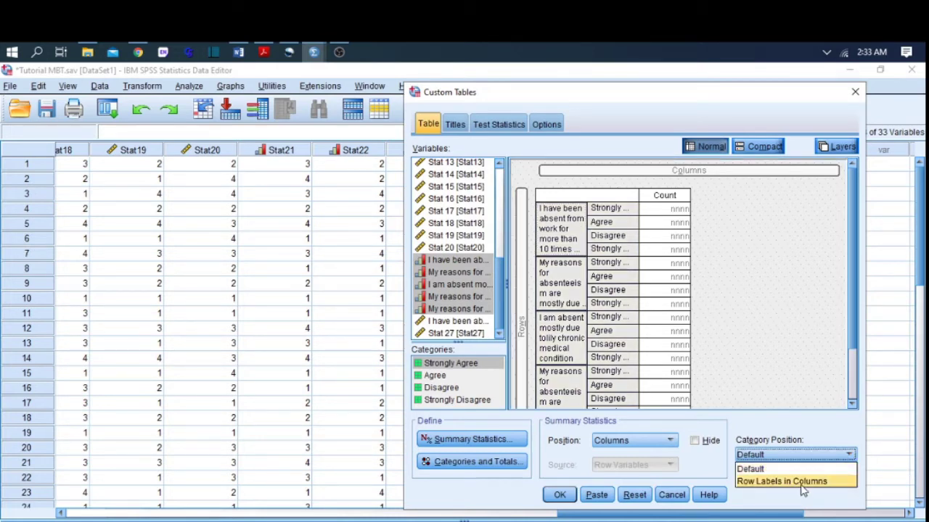
click(803, 482)
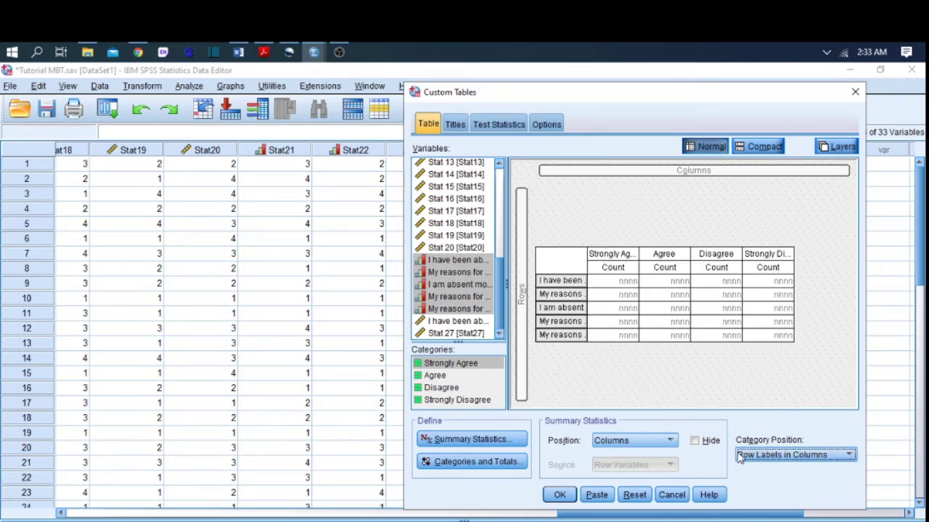
Step: Replace Count with Row N % as the summary statistic for the five selected statements and apply it to the selection
click(468, 441)
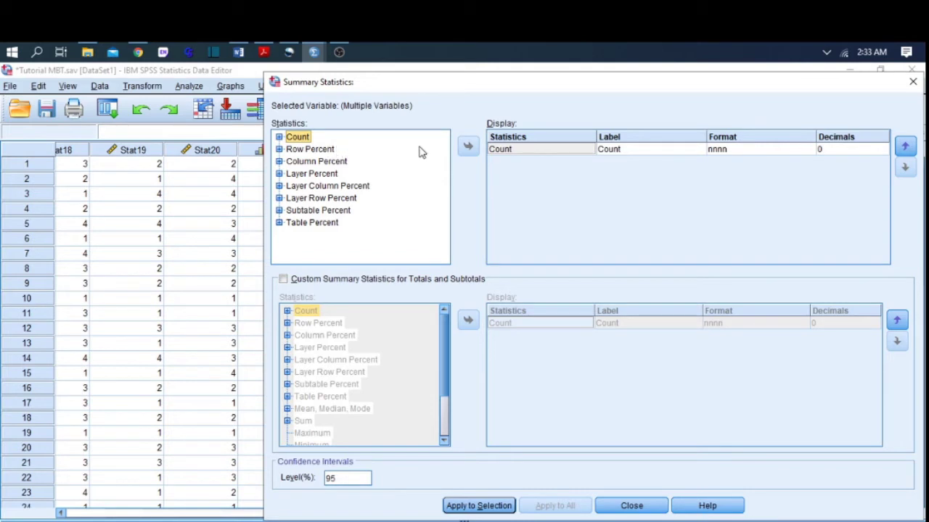
click(513, 150)
click(468, 146)
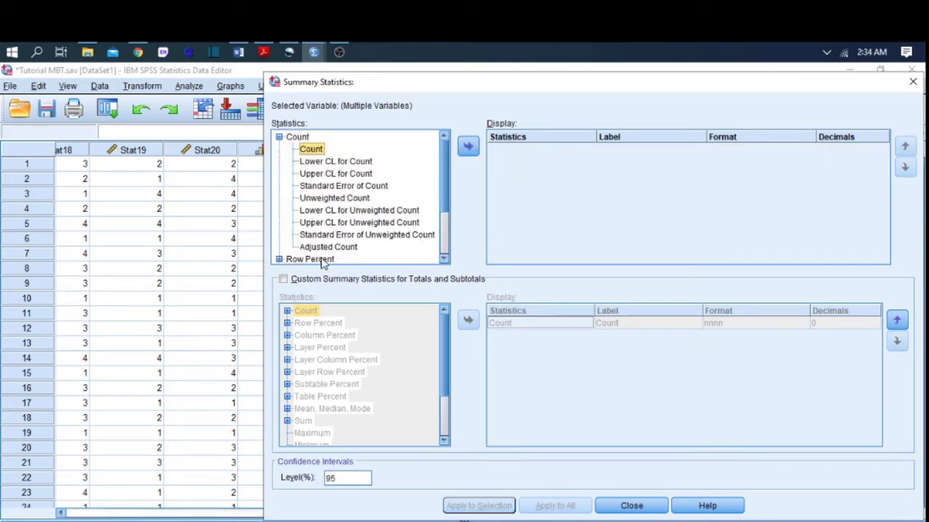
click(312, 259)
double_click(317, 261)
click(308, 150)
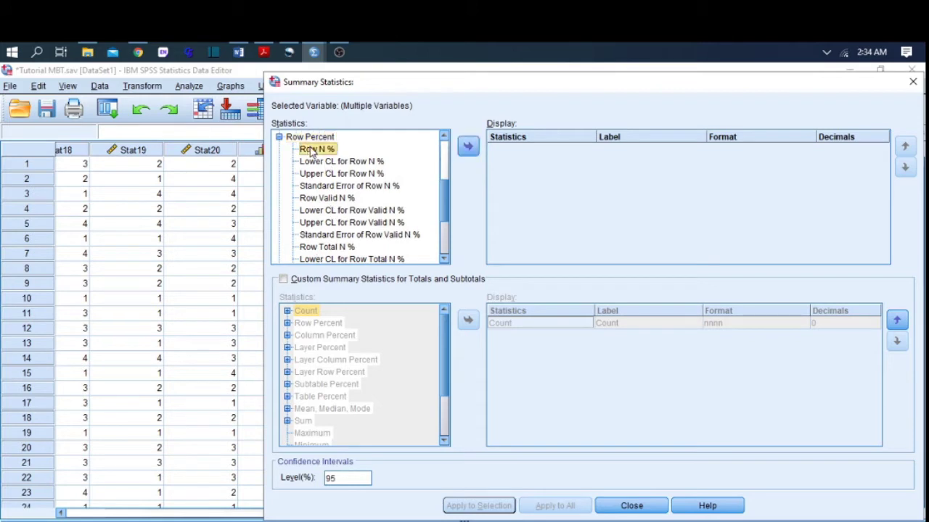
click(468, 146)
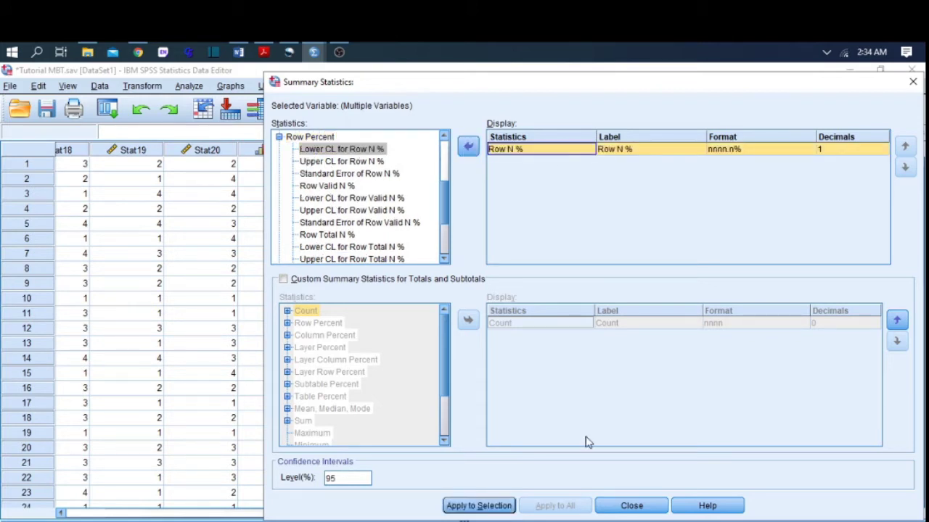
click(482, 505)
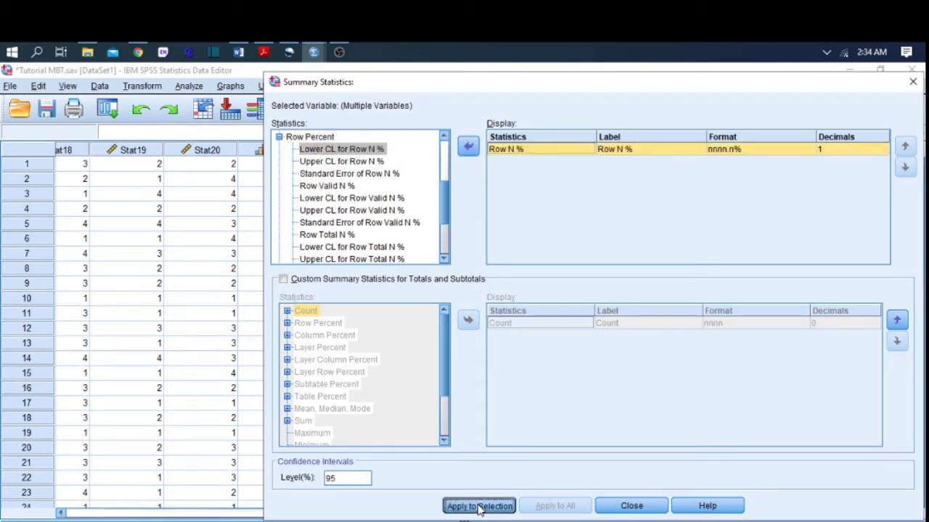
click(631, 510)
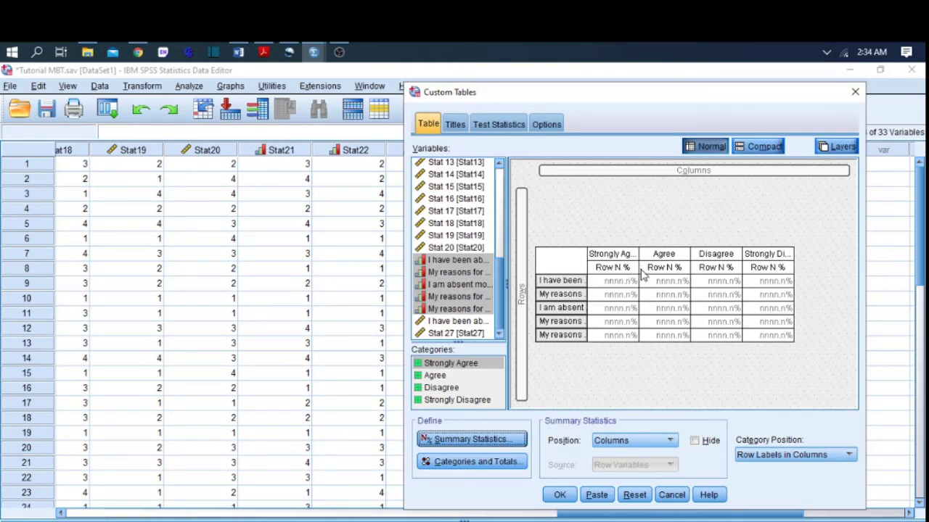
Step: Hide the summary statistics labels in the custom table and generate the table in the output
click(695, 444)
click(694, 443)
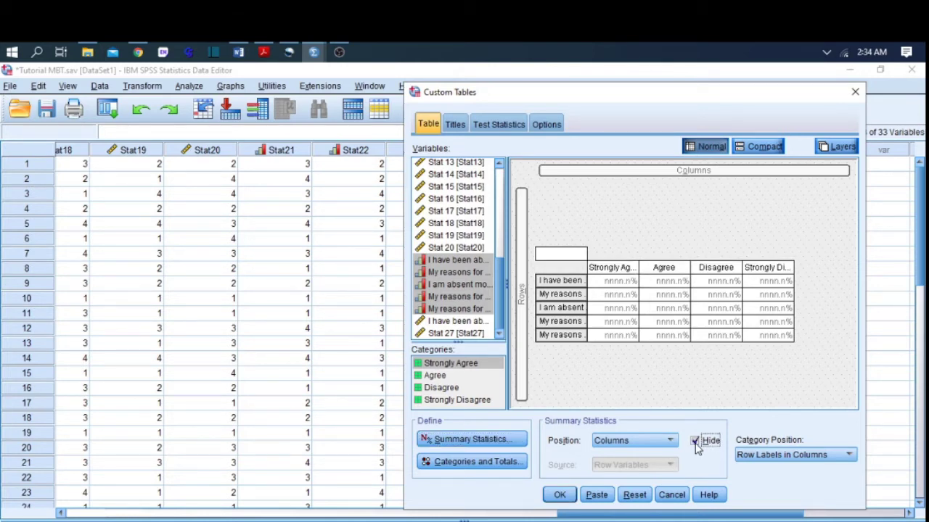
click(559, 494)
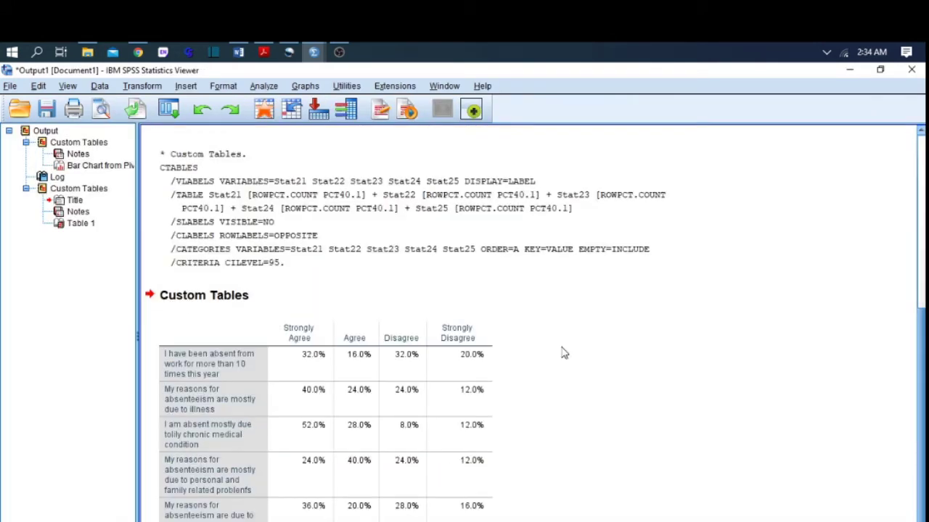
Step: Activate the new custom table in the output for editing and transpose its rows and columns
click(435, 359)
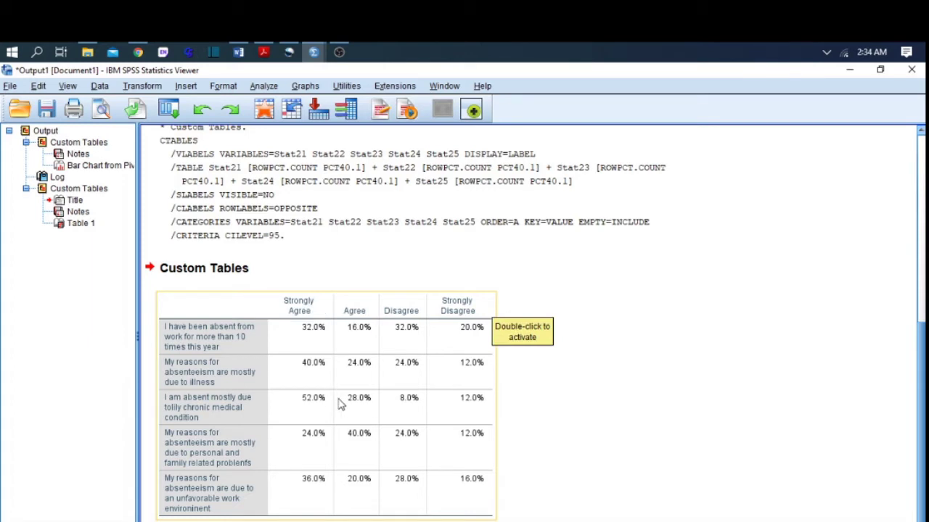
double_click(224, 308)
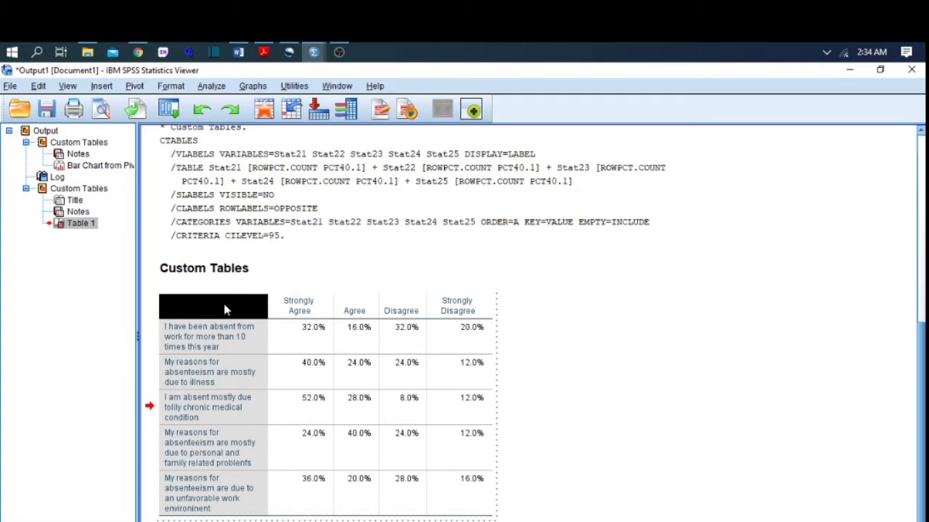
click(135, 88)
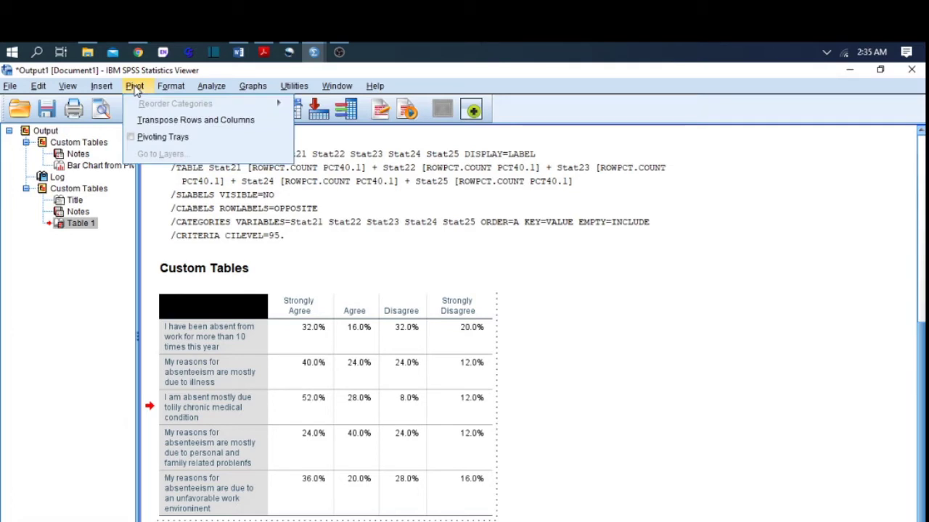
click(182, 120)
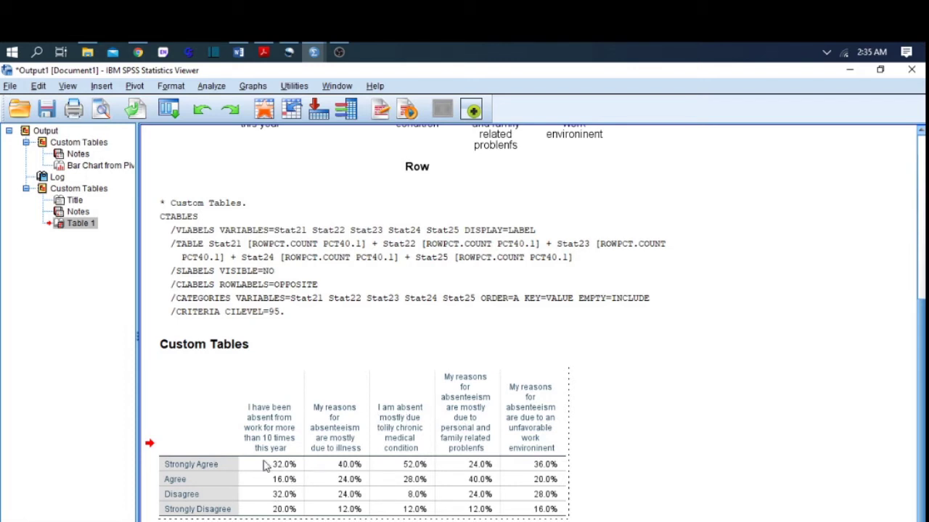
Step: Create a bar graph from all percentage cells of the transposed table, Strongly Agree through Strongly Disagree for the five statements
drag(265, 465, 543, 512)
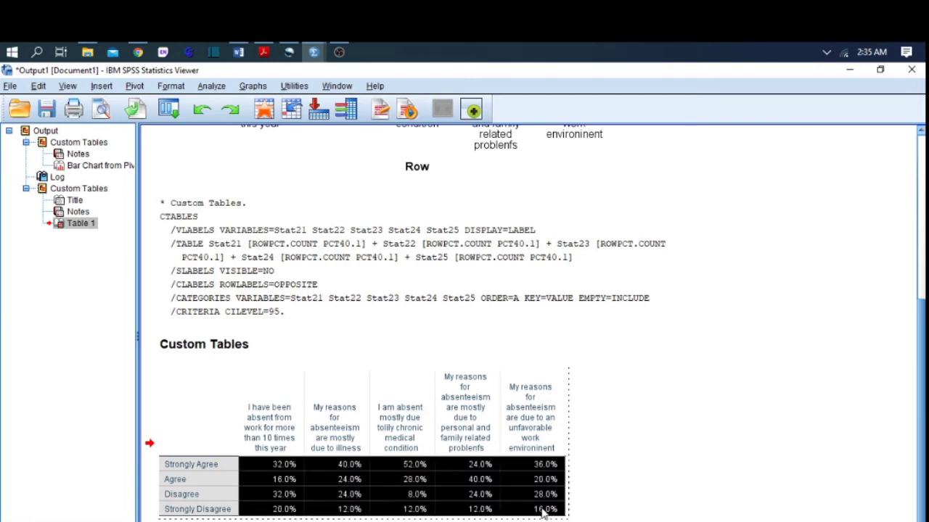
right_click(470, 481)
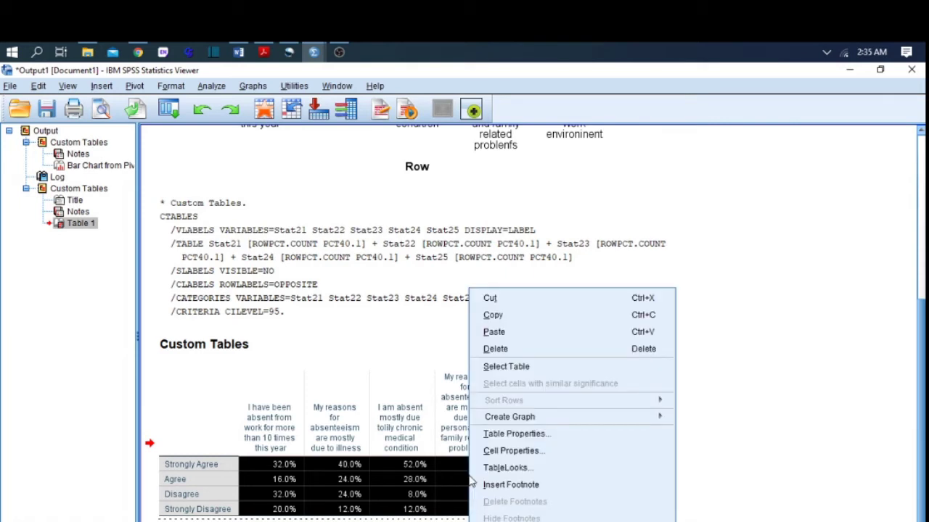
mouse_move(559, 423)
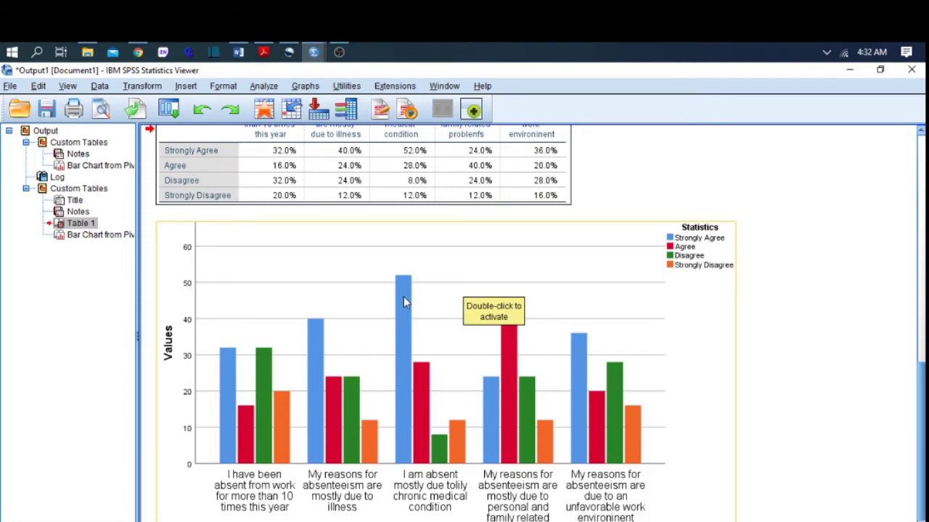
Step: Open the new bar chart for editing and change the role of the Statistics variable from X Cluster to Stack, applying it to the bars
click(404, 301)
double_click(400, 303)
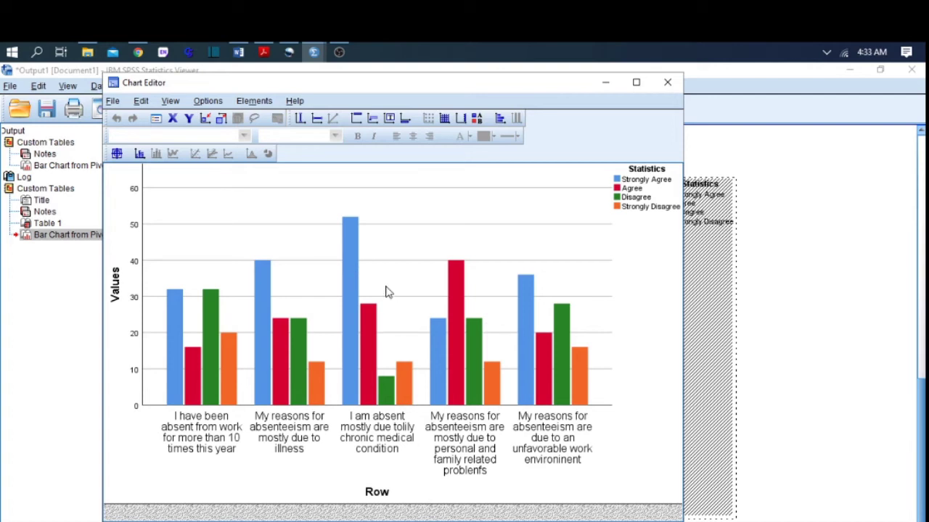
double_click(349, 247)
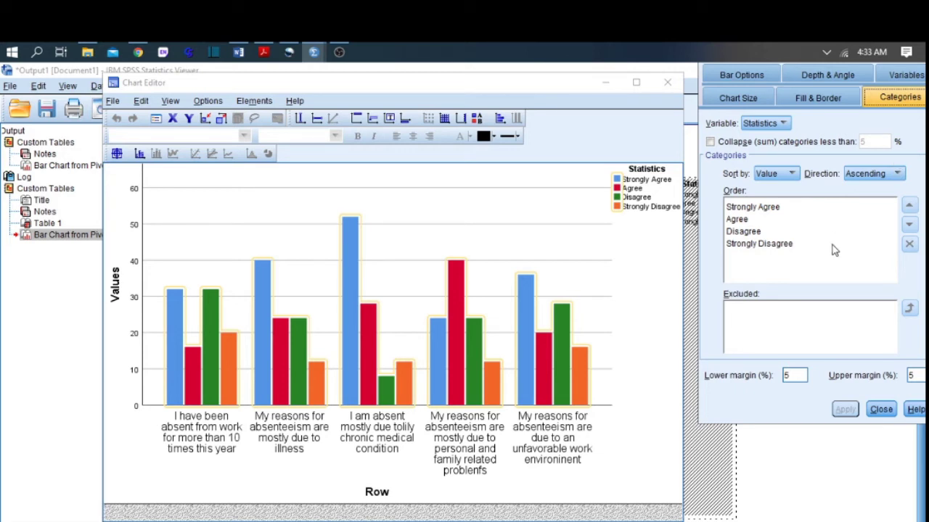
click(905, 76)
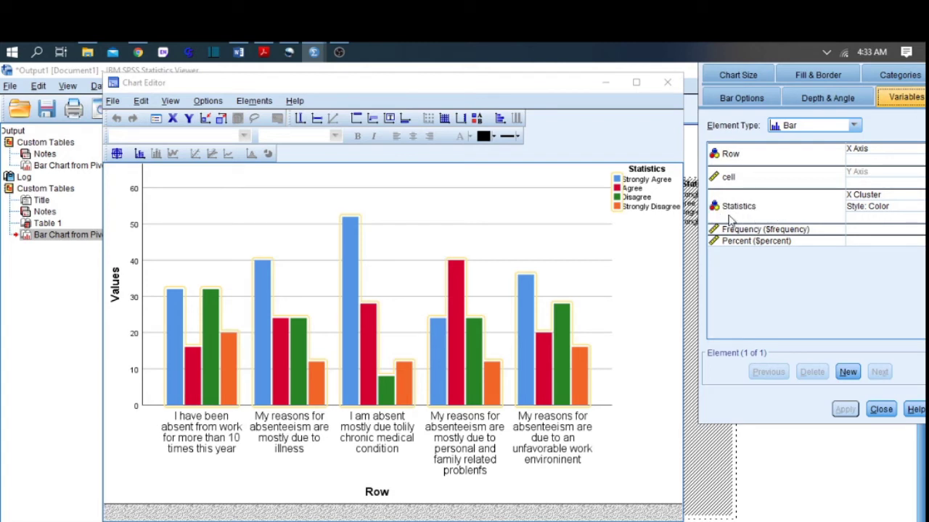
click(876, 196)
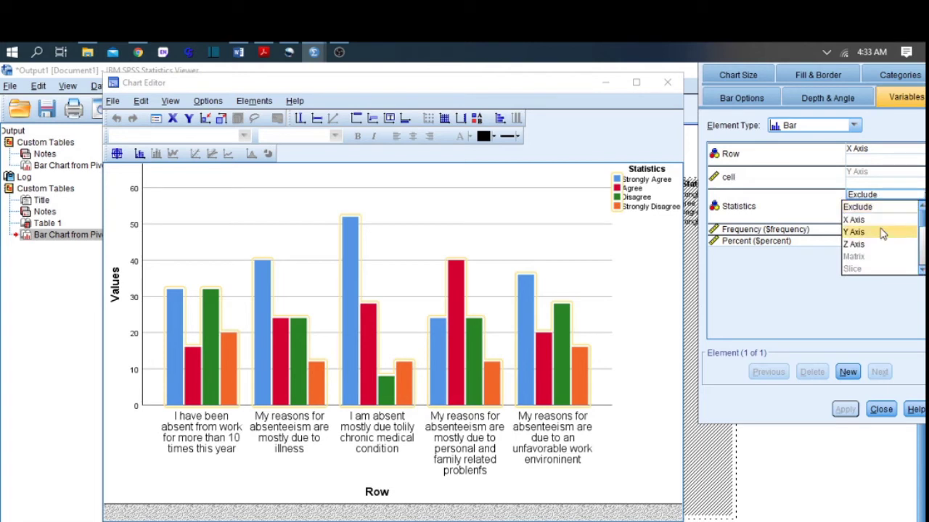
scroll(879, 234, down, 2)
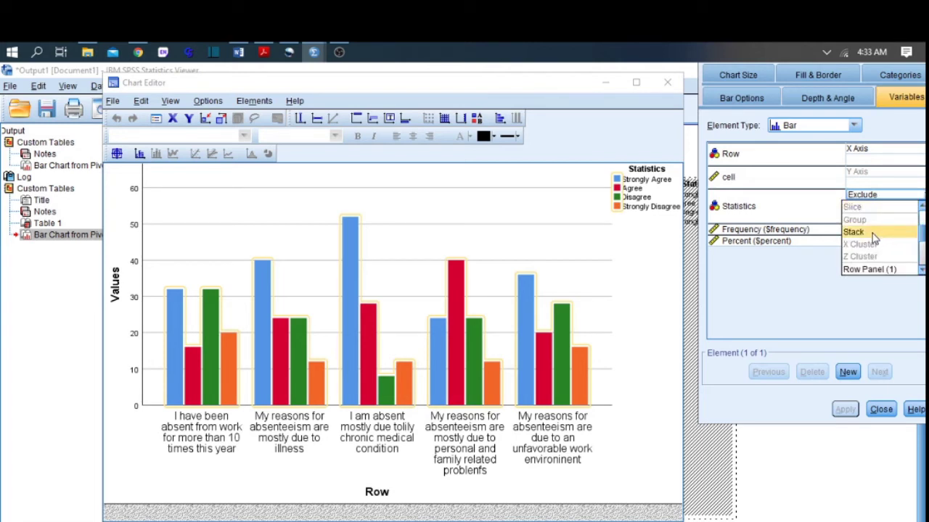
click(873, 232)
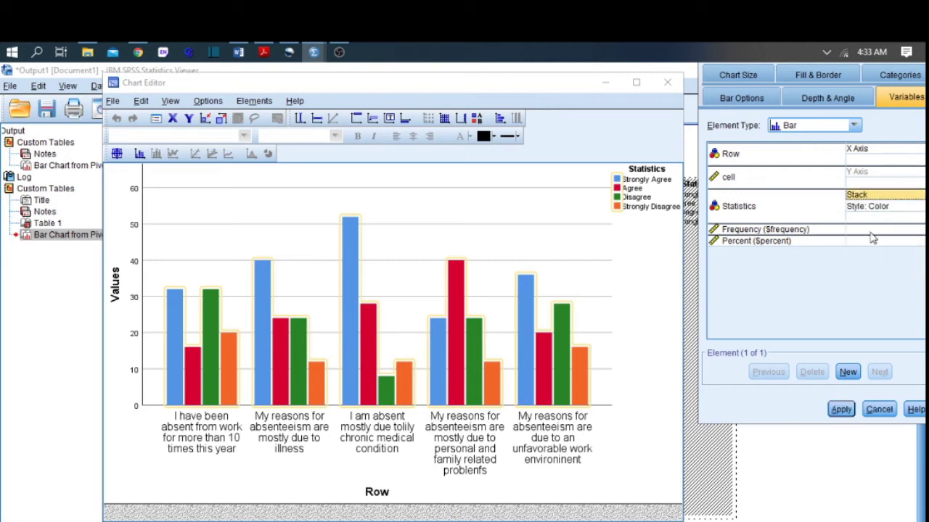
click(842, 411)
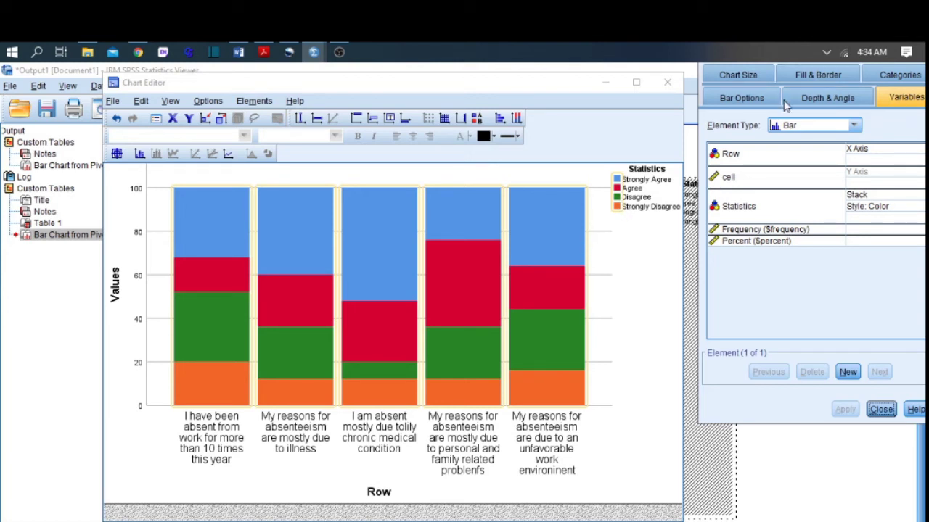
Step: Open the bar width options for the stacked bars
click(745, 95)
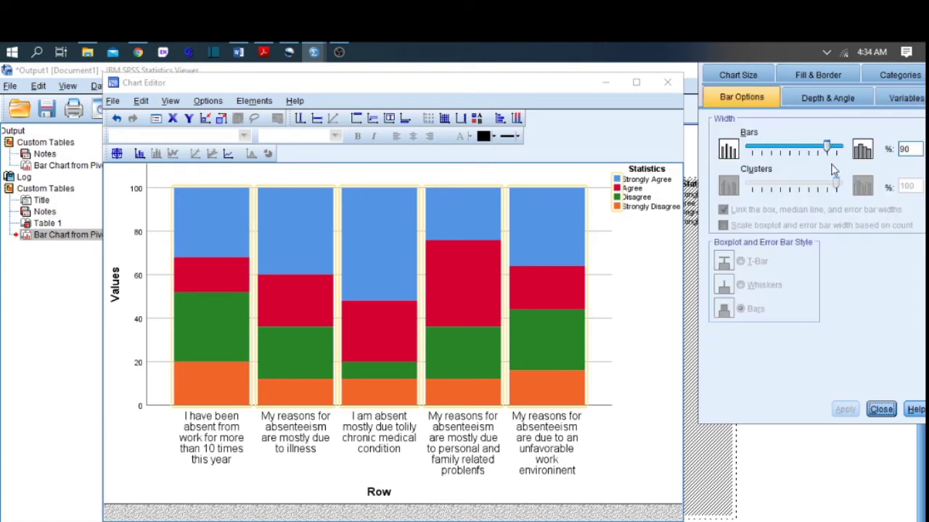